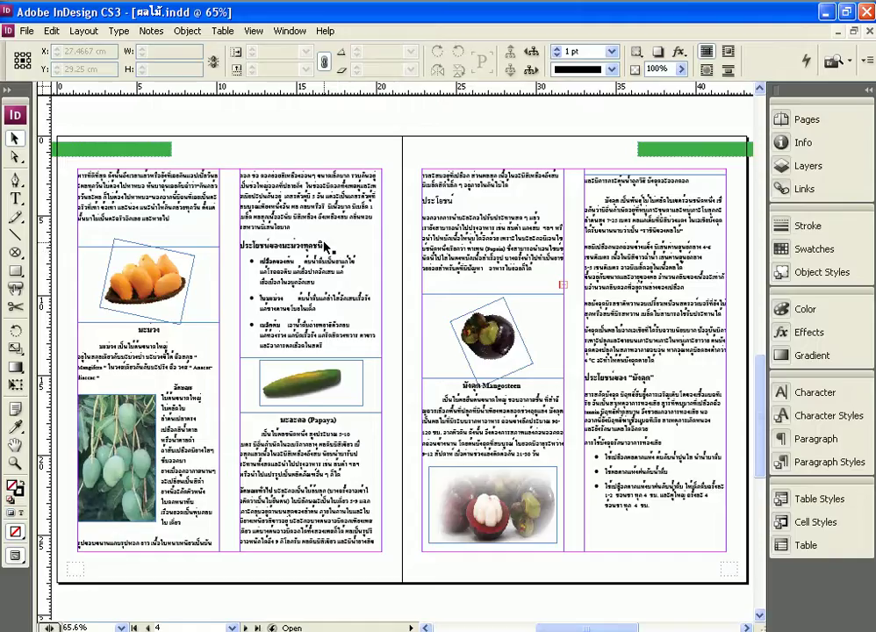
Add a blank page to the document after the pages 4-5 spread
{"action": "left_click", "coordinate": [85, 31]}
{"action": "mouse_move", "coordinate": [97, 50]}
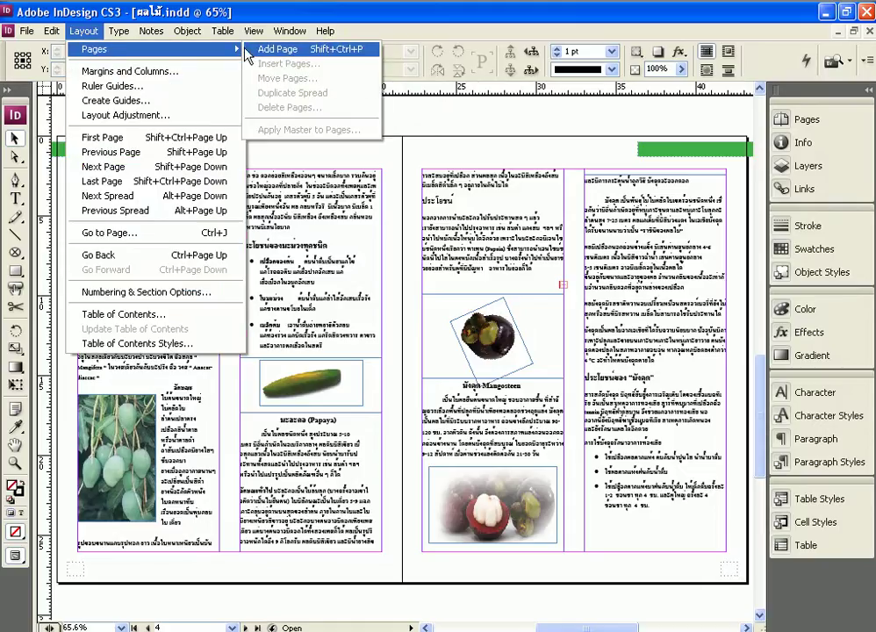
{"action": "left_click", "coordinate": [332, 52]}
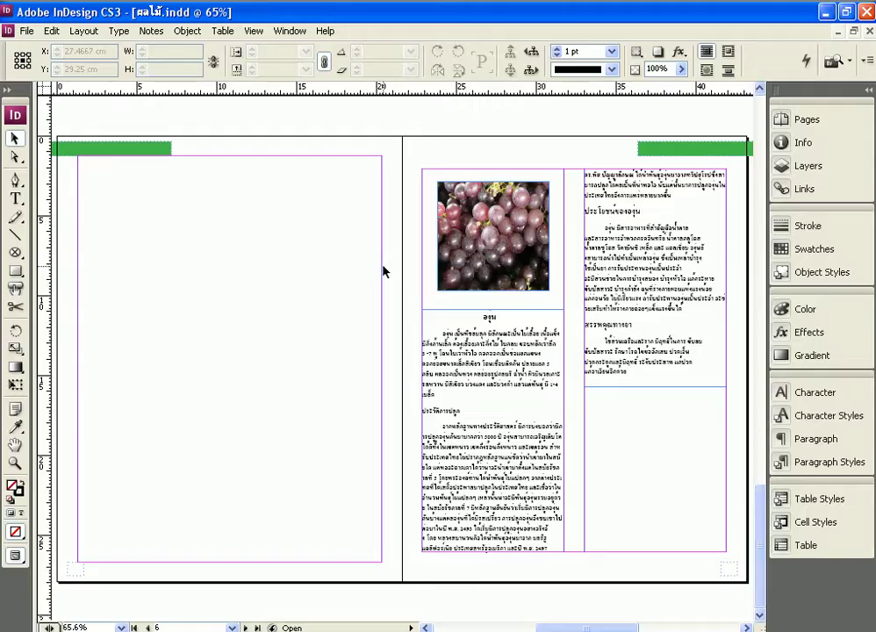
Look through the document's page thumbnails and create another blank page after page 7
{"action": "left_click", "coordinate": [836, 122]}
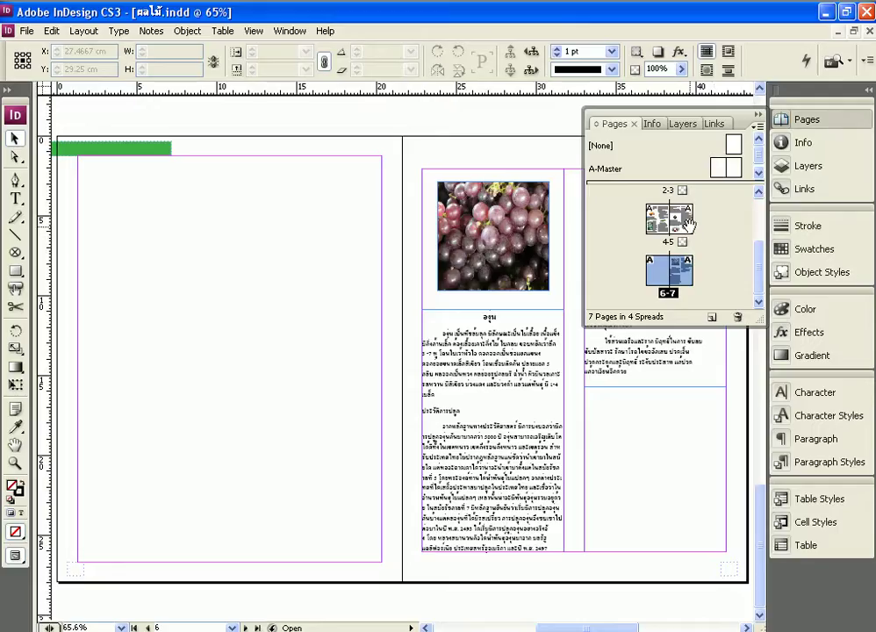
{"action": "scroll", "coordinate": [725, 254], "scroll_direction": "up", "scroll_amount": 2}
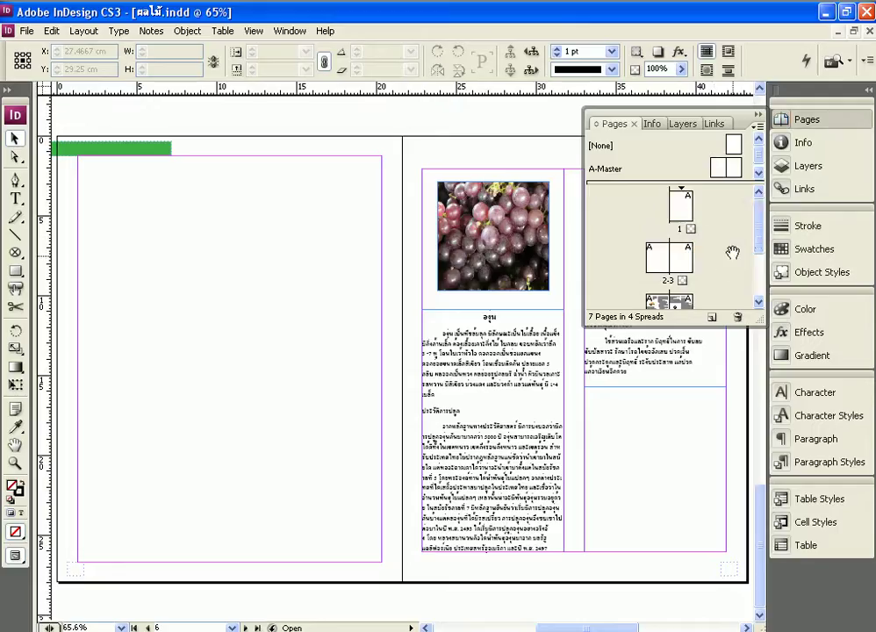
{"action": "scroll", "coordinate": [731, 253], "scroll_direction": "down", "scroll_amount": 2}
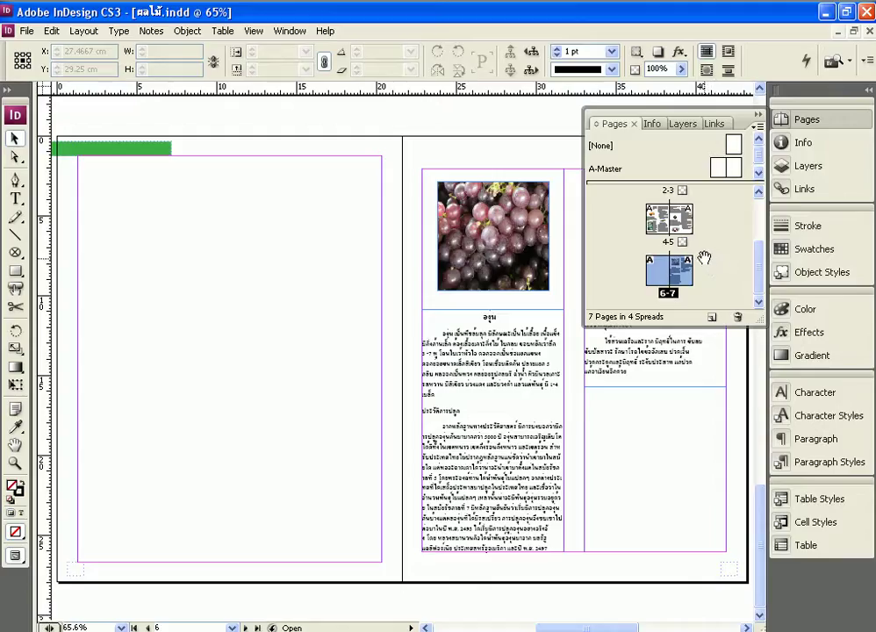
{"action": "left_click", "coordinate": [712, 319]}
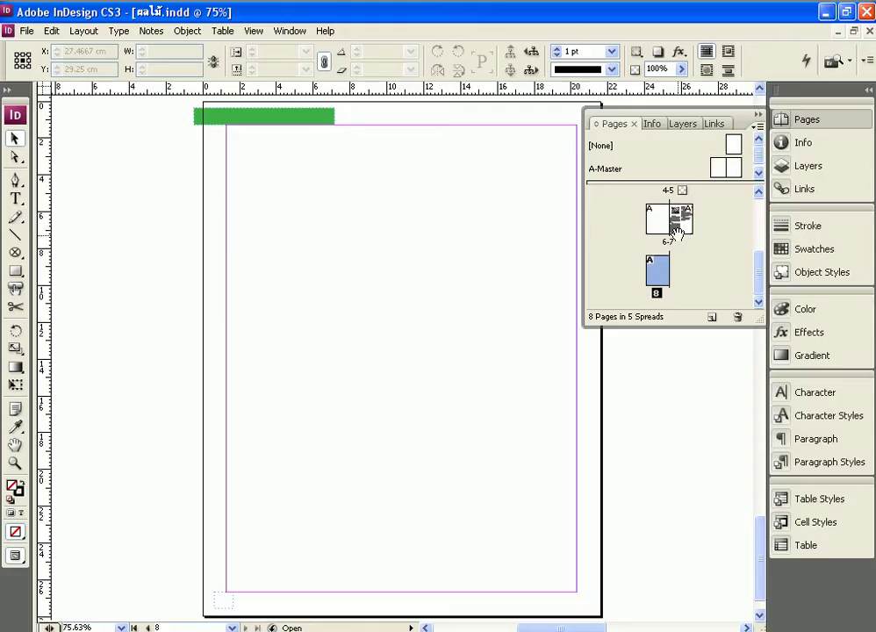
{"action": "left_click_drag", "start_coordinate": [677, 227], "coordinate": [701, 278]}
{"action": "left_click_drag", "start_coordinate": [701, 278], "coordinate": [698, 270]}
Insert 10 pages after page 6 with the master set to [None]
{"action": "left_click", "coordinate": [756, 130]}
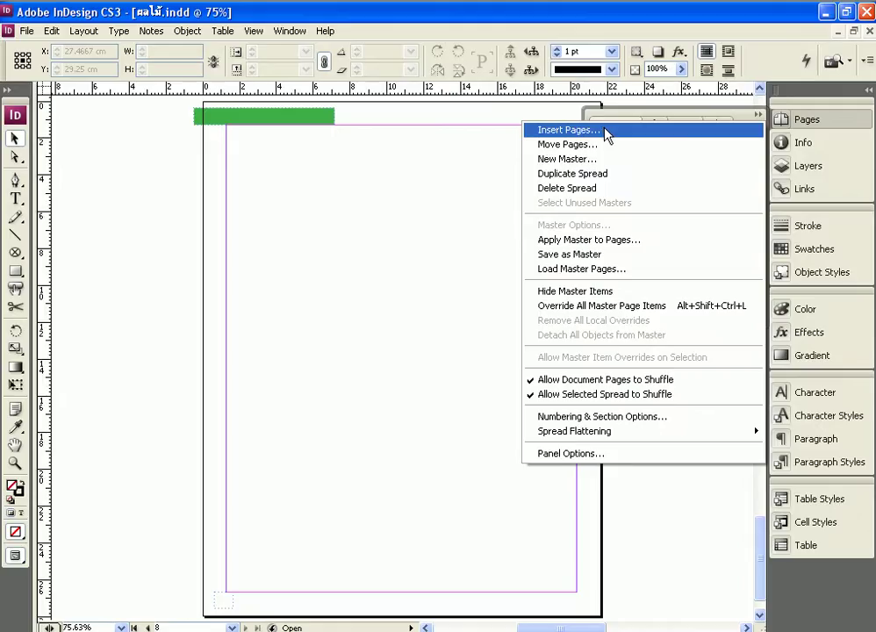
{"action": "left_click", "coordinate": [605, 133]}
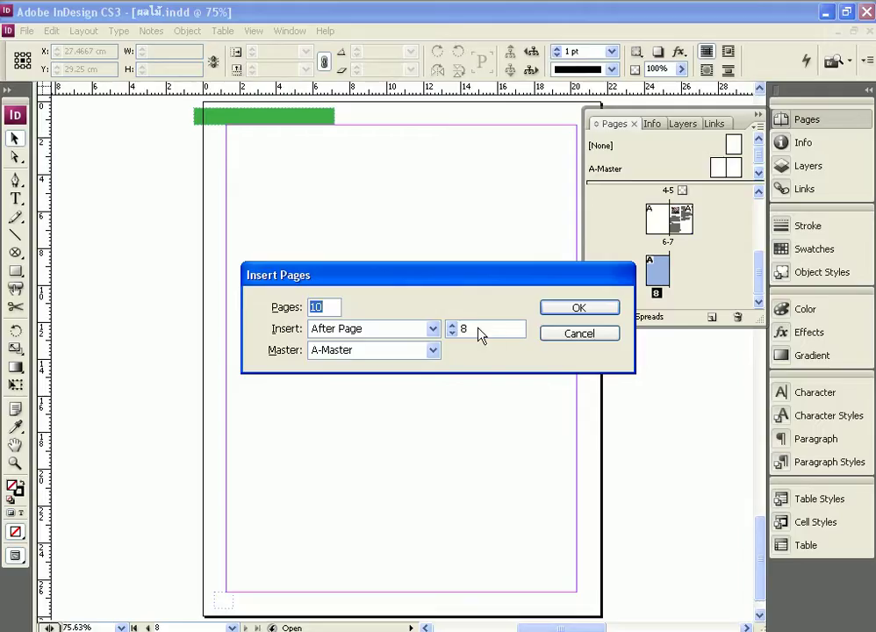
{"action": "left_click_drag", "start_coordinate": [464, 328], "coordinate": [445, 335]}
{"action": "type", "text": "6"}
{"action": "left_click", "coordinate": [434, 352]}
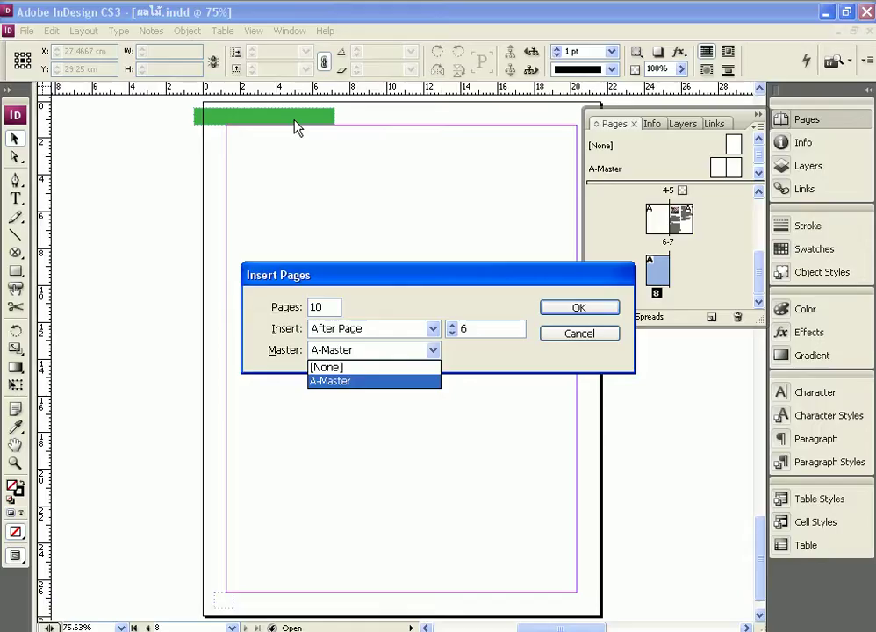
{"action": "left_click", "coordinate": [380, 370]}
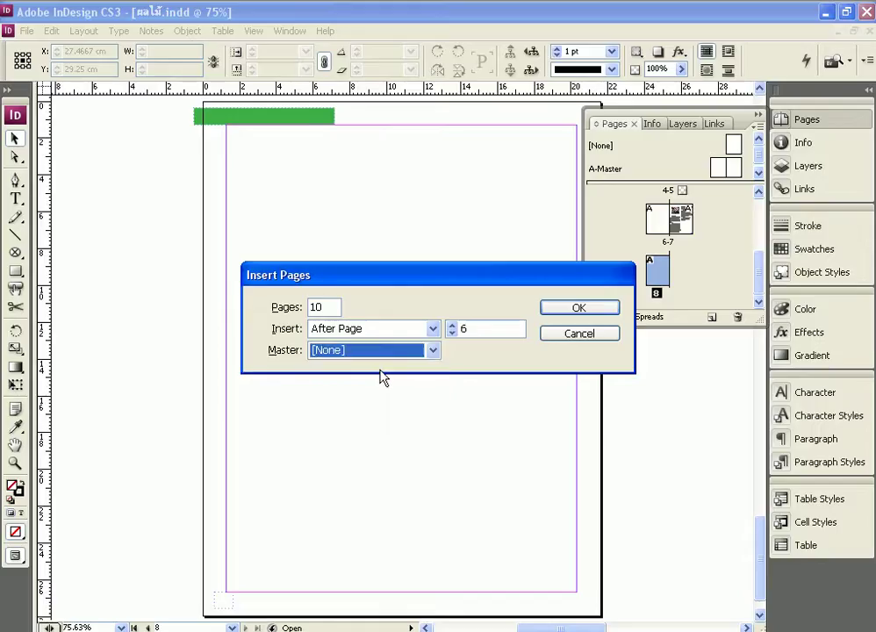
{"action": "left_click", "coordinate": [571, 309]}
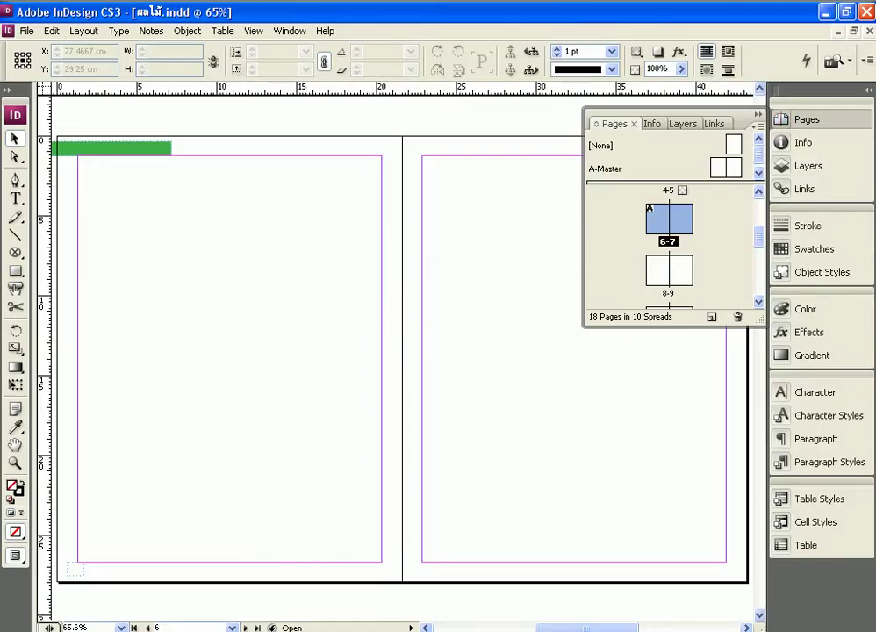
Look through the newly inserted pages and enlarge the page overview so spreads 6-7 through 18 fit in it
{"action": "left_click_drag", "start_coordinate": [595, 628], "coordinate": [627, 628]}
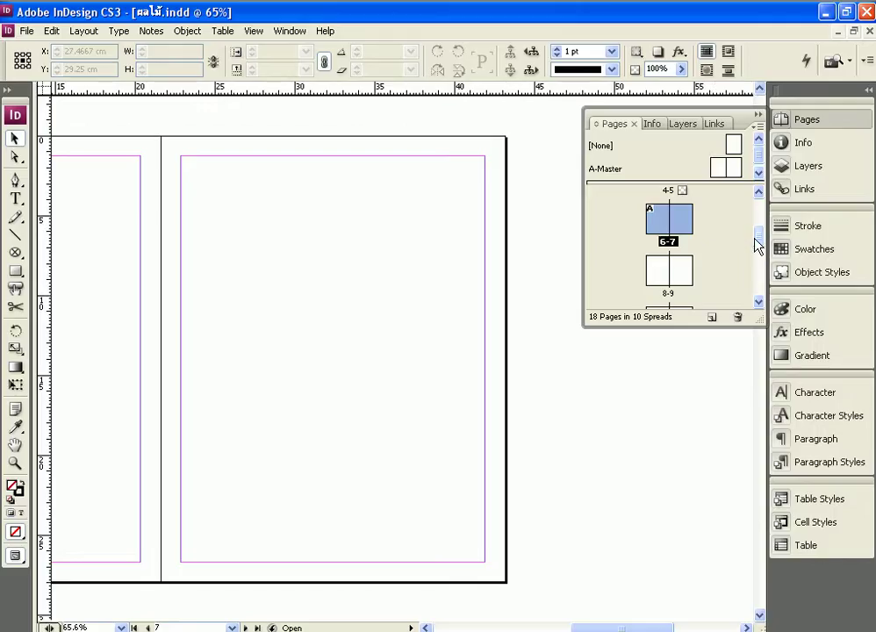
{"action": "mouse_move", "coordinate": [759, 240]}
{"action": "left_mouse_down"}
{"action": "mouse_move", "coordinate": [763, 283]}
{"action": "mouse_move", "coordinate": [769, 215]}
{"action": "mouse_move", "coordinate": [757, 253]}
{"action": "left_mouse_up"}
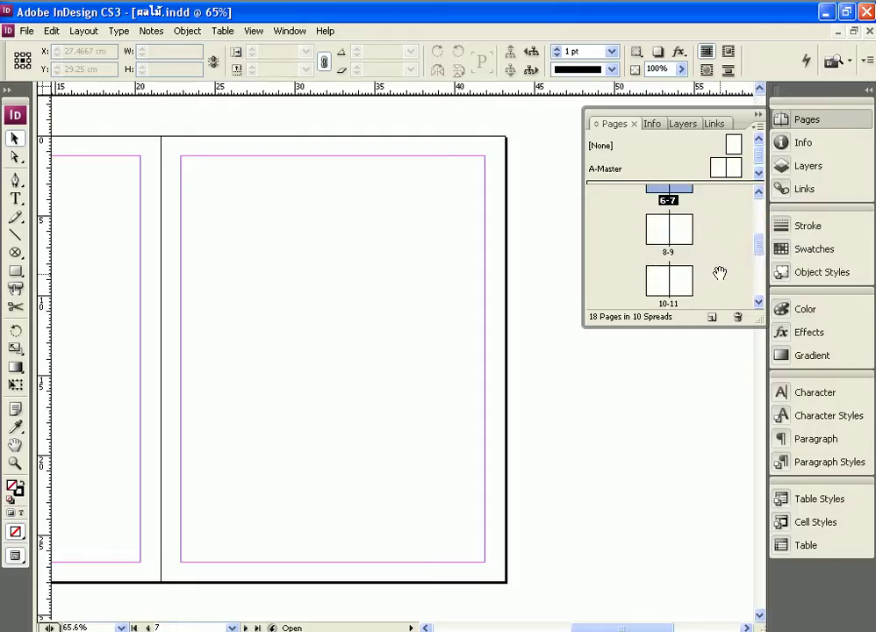
{"action": "left_click_drag", "start_coordinate": [719, 273], "coordinate": [722, 219]}
{"action": "left_click_drag", "start_coordinate": [715, 258], "coordinate": [723, 224]}
{"action": "left_click_drag", "start_coordinate": [728, 283], "coordinate": [736, 201]}
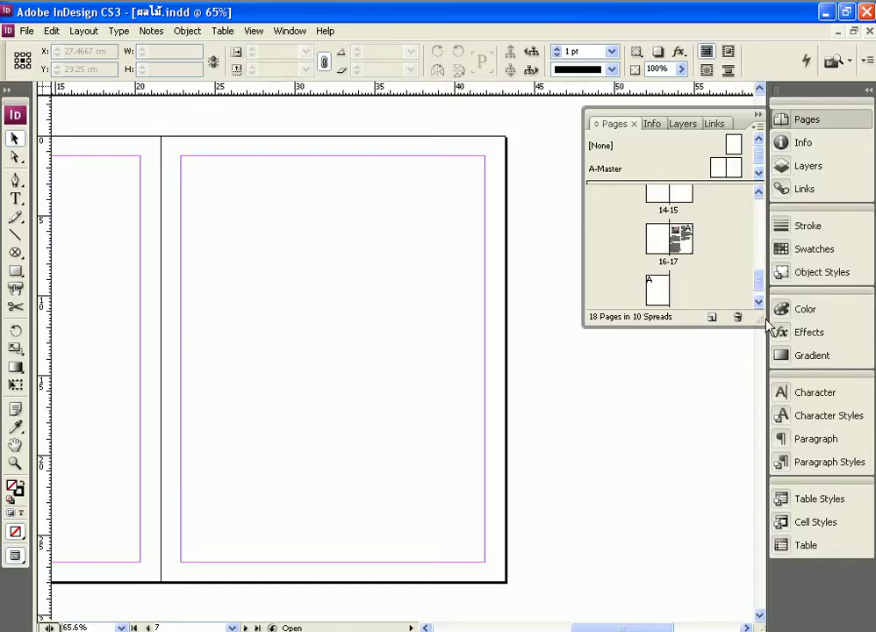
{"action": "left_click_drag", "start_coordinate": [745, 325], "coordinate": [755, 572]}
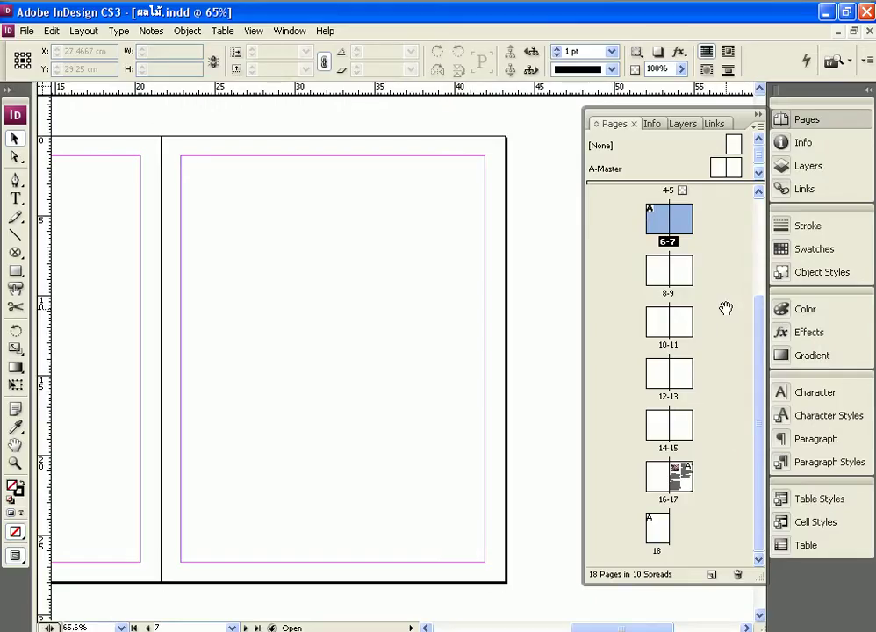
Turn off Show Vertically for the page icons in the panel options, keeping the icon size at Medium
{"action": "left_click", "coordinate": [761, 128]}
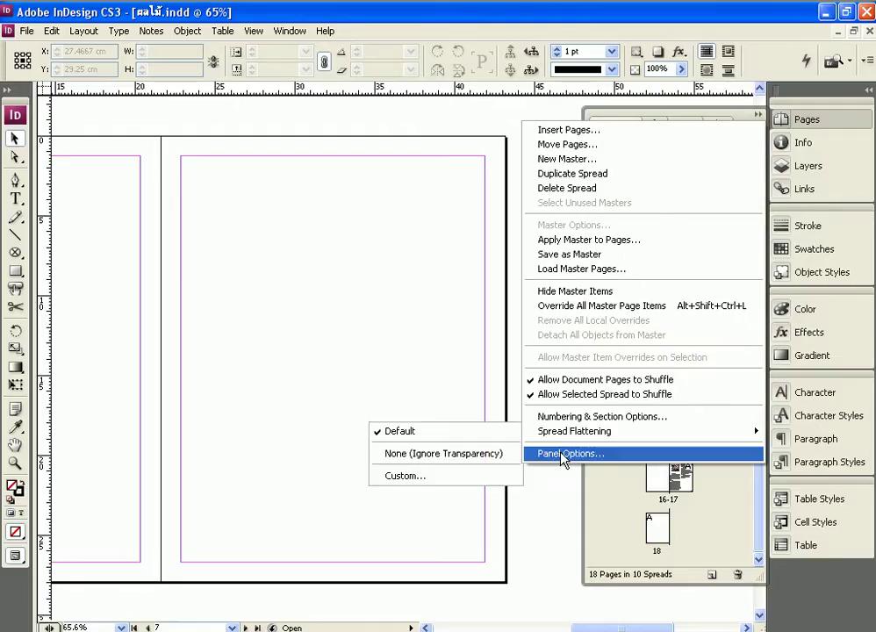
{"action": "left_click", "coordinate": [609, 453]}
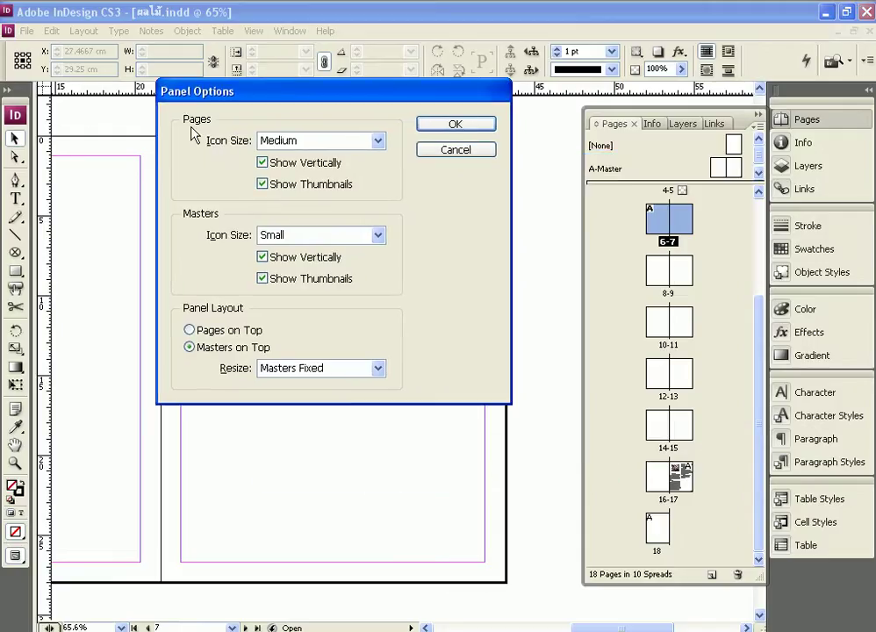
{"action": "left_click", "coordinate": [378, 141]}
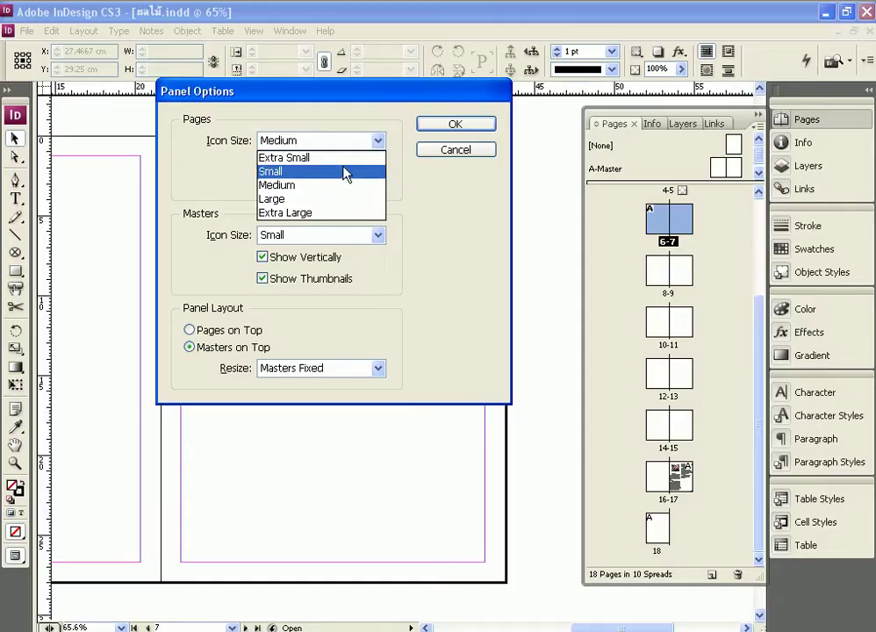
{"action": "left_click", "coordinate": [402, 145]}
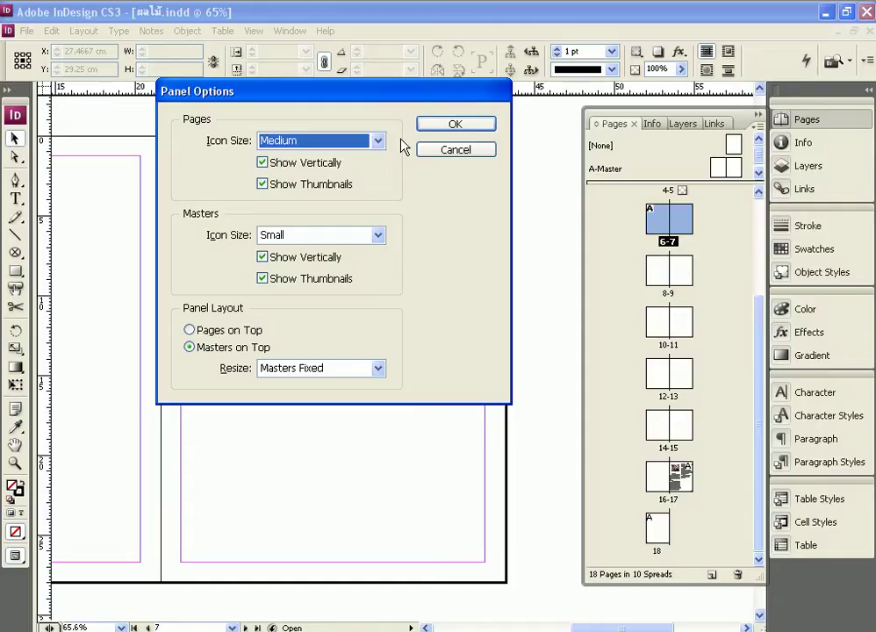
{"action": "left_click", "coordinate": [264, 163]}
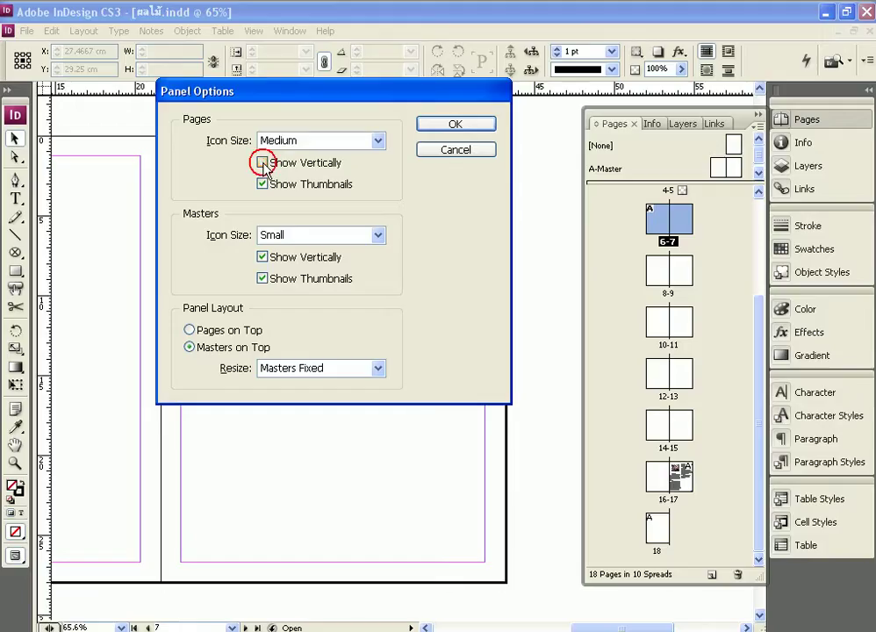
{"action": "left_click", "coordinate": [474, 123]}
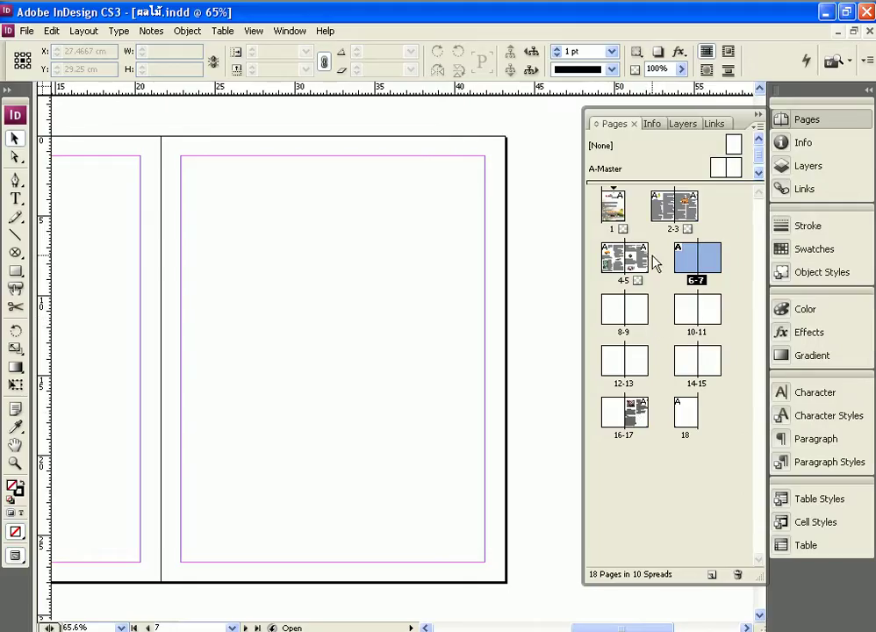
Move page 17 with the grape article to just before page 6
{"action": "left_click", "coordinate": [639, 422]}
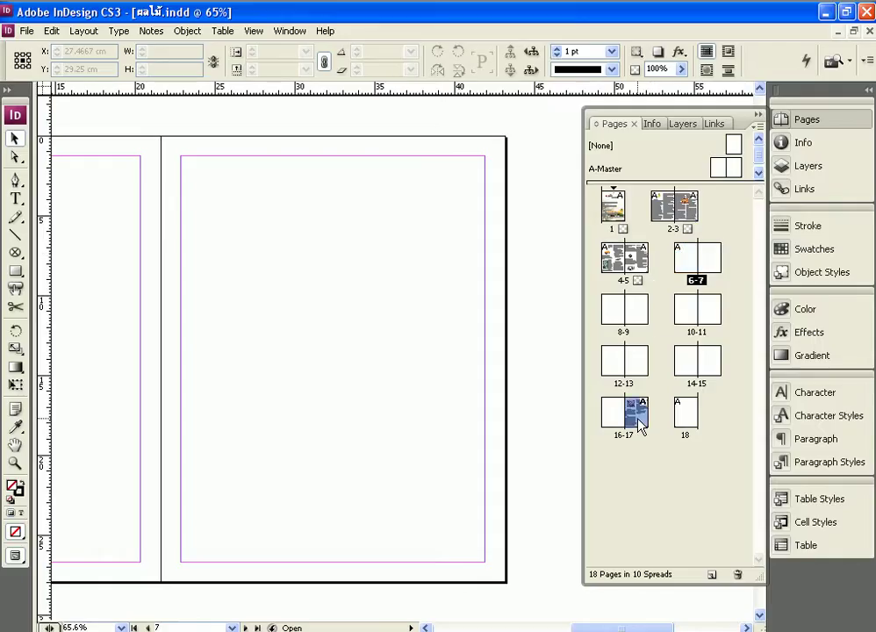
{"action": "left_click", "coordinate": [640, 423]}
{"action": "left_click_drag", "start_coordinate": [640, 423], "coordinate": [671, 272]}
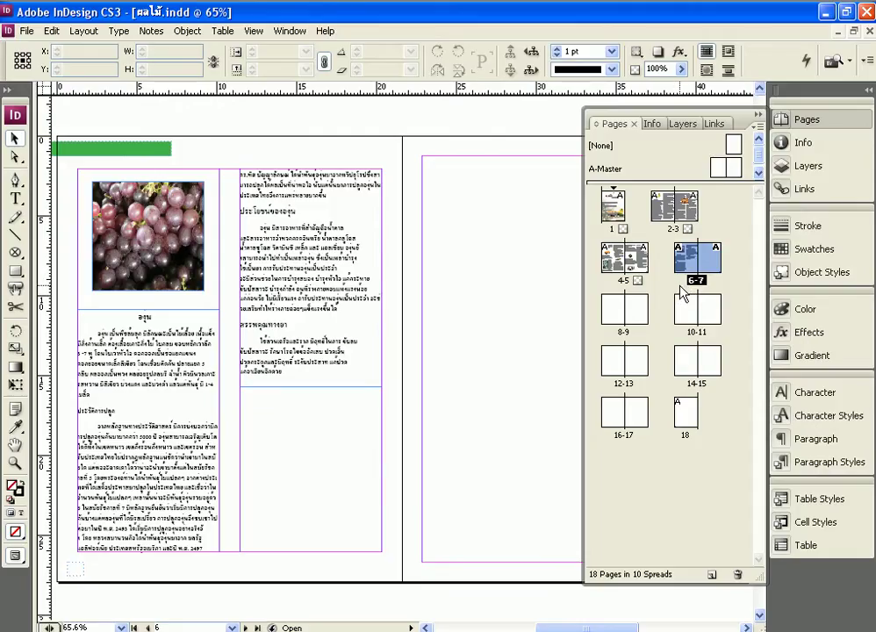
Delete blank page 9, followed by the remaining blank pages 7 through 17
{"action": "left_click", "coordinate": [632, 308]}
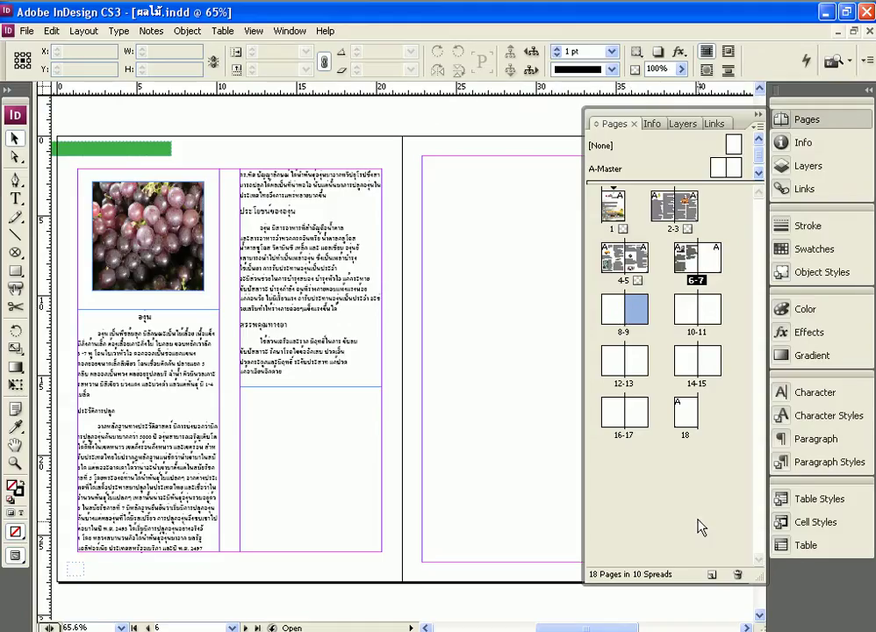
{"action": "left_click", "coordinate": [739, 575]}
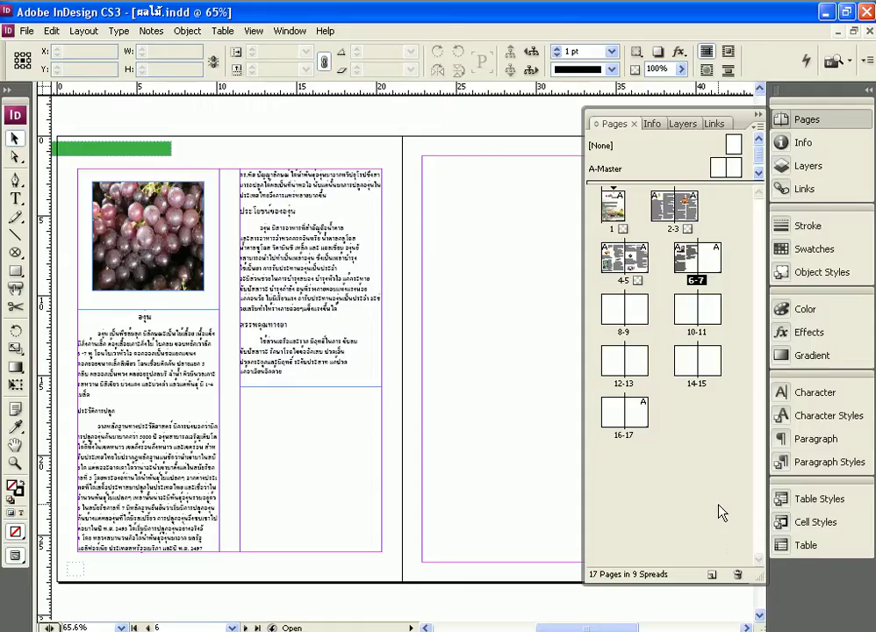
{"action": "left_click", "coordinate": [713, 259]}
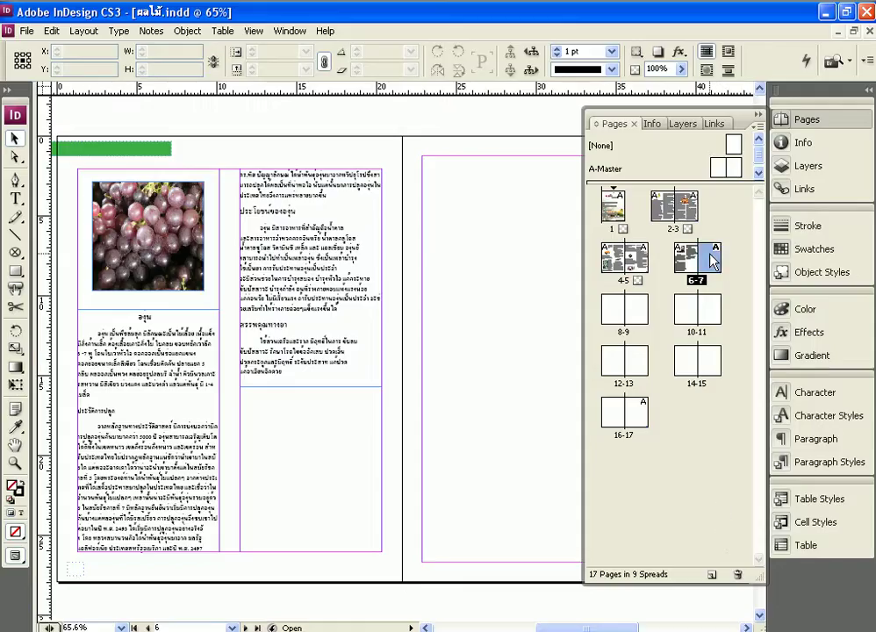
{"action": "left_click", "coordinate": [639, 417], "text": "shift"}
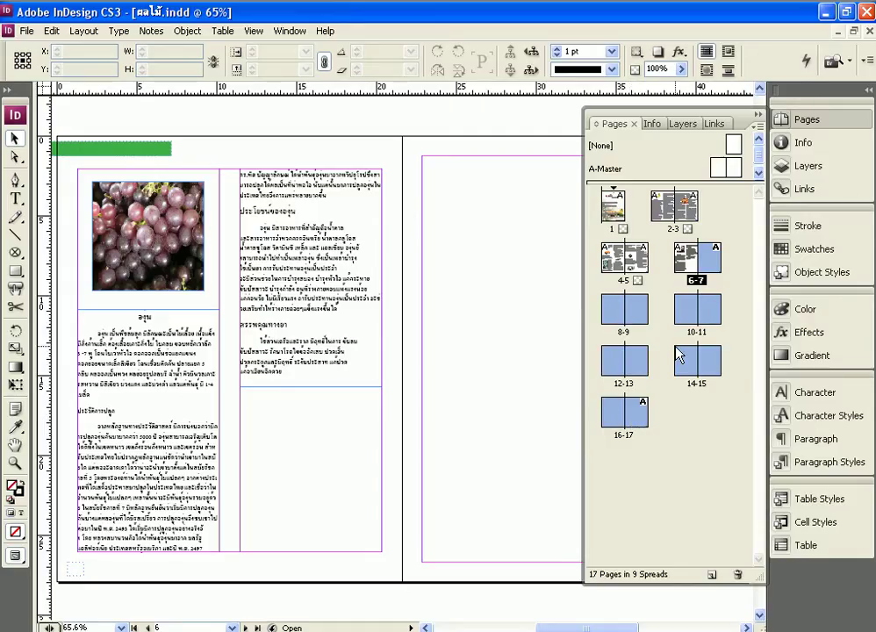
{"action": "left_click", "coordinate": [738, 574]}
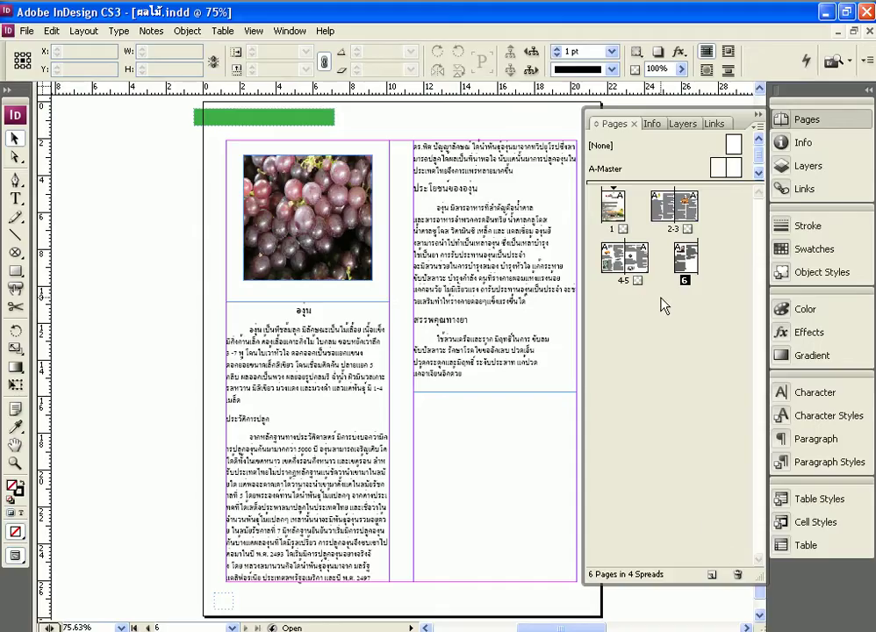
Move page 1, the cover, after page 6 within the current document
{"action": "left_click", "coordinate": [759, 126]}
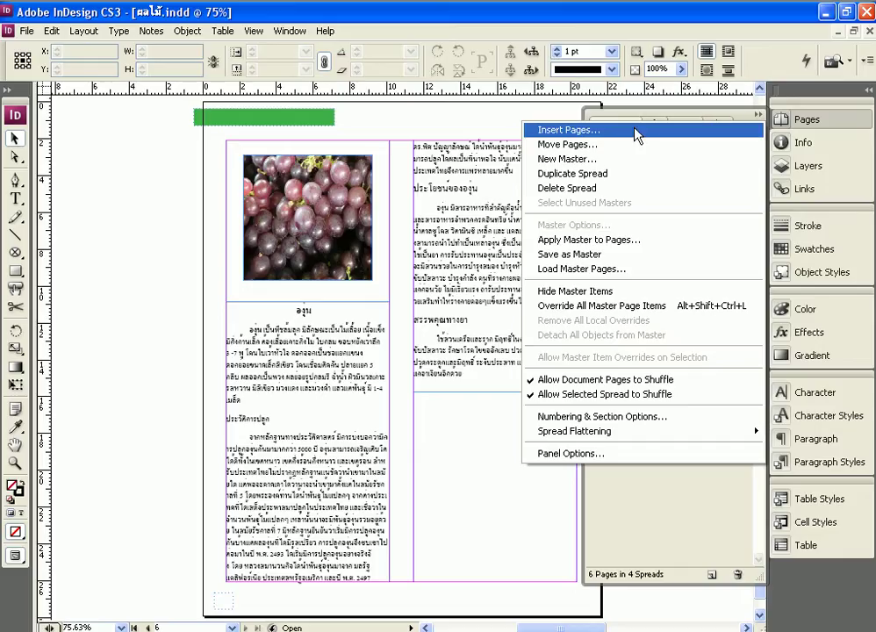
{"action": "left_click", "coordinate": [617, 147]}
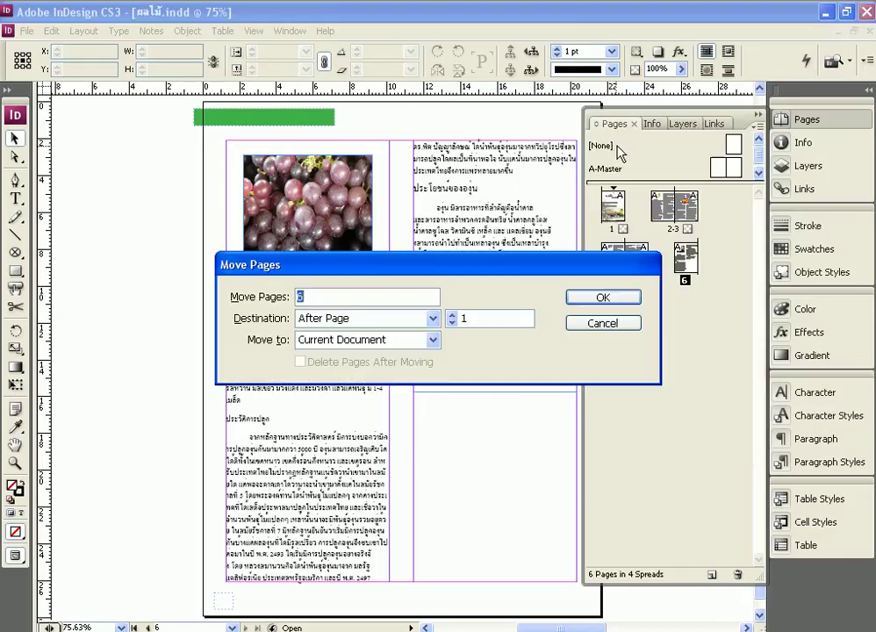
{"action": "left_click_drag", "start_coordinate": [530, 263], "coordinate": [441, 178]}
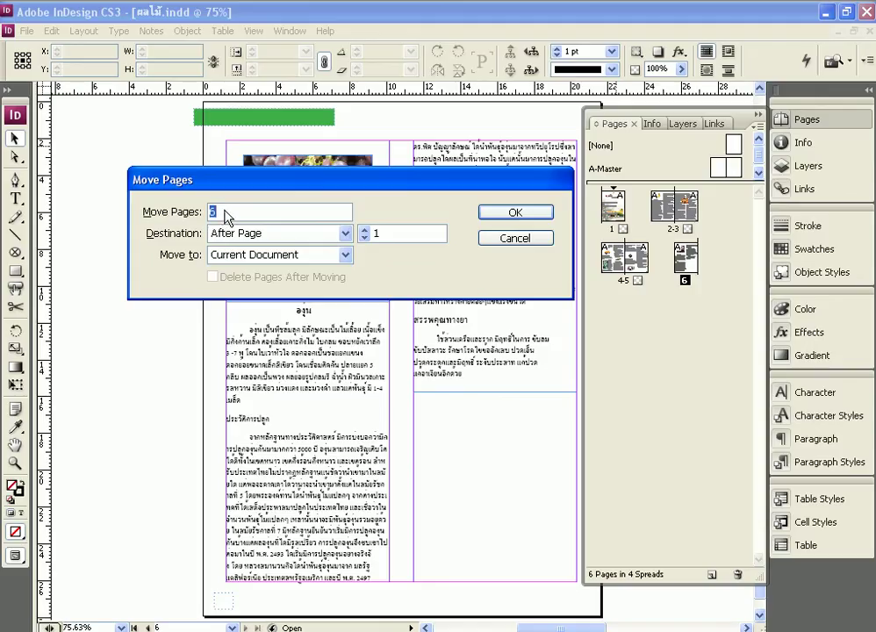
{"action": "type", "text": "1"}
{"action": "double_click", "coordinate": [381, 233]}
{"action": "type", "text": "6"}
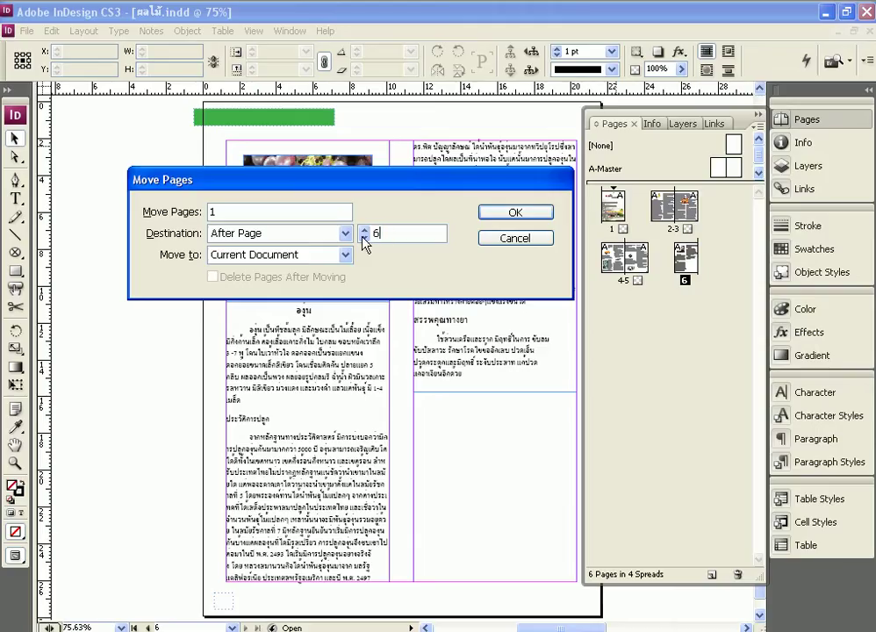
{"action": "left_click", "coordinate": [497, 216]}
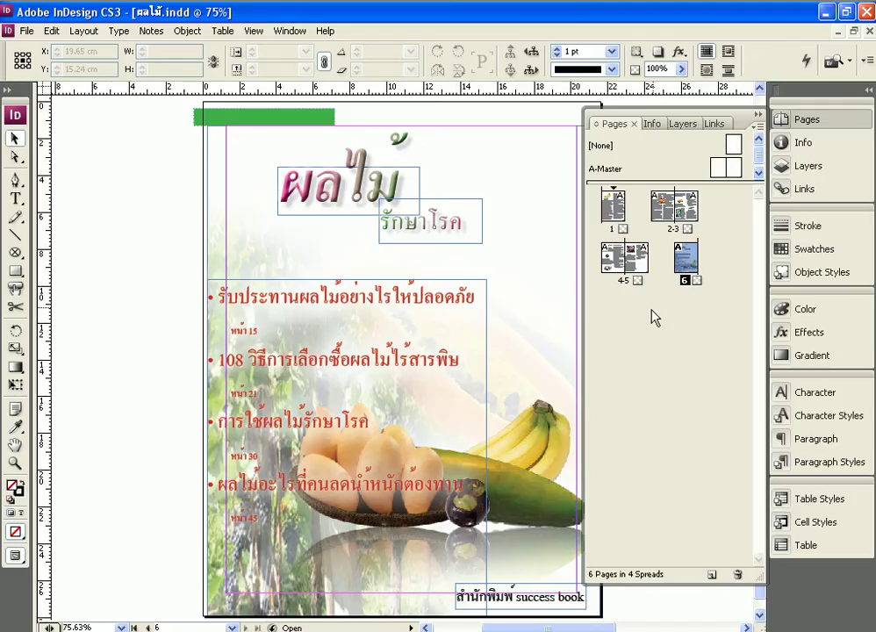
Duplicate cover page 6 as page 7 beside it and display the 6-7 spread
{"action": "left_click", "coordinate": [686, 268]}
{"action": "left_click_drag", "start_coordinate": [685, 269], "coordinate": [716, 261]}
{"action": "left_click_drag", "start_coordinate": [716, 261], "coordinate": [718, 265]}
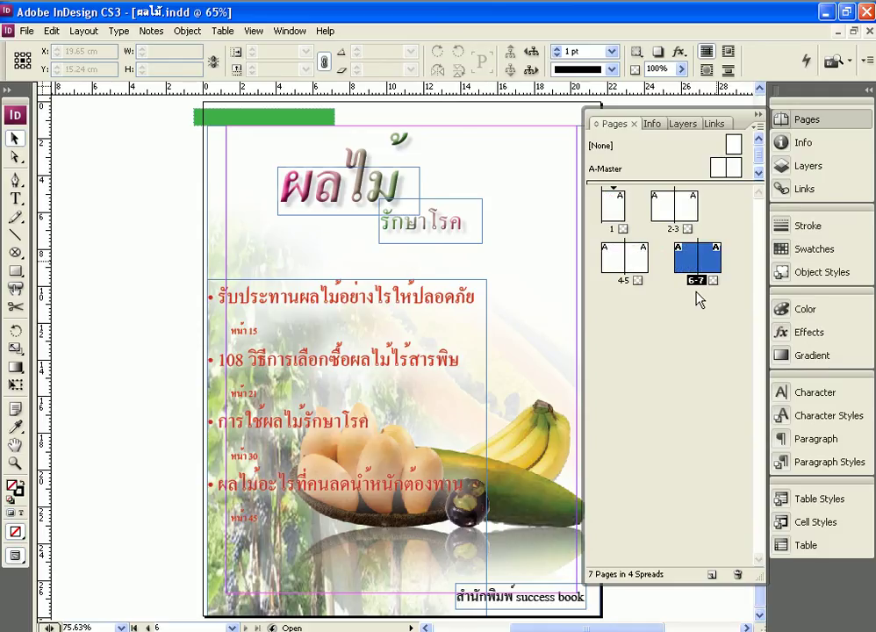
{"action": "double_click", "coordinate": [708, 281]}
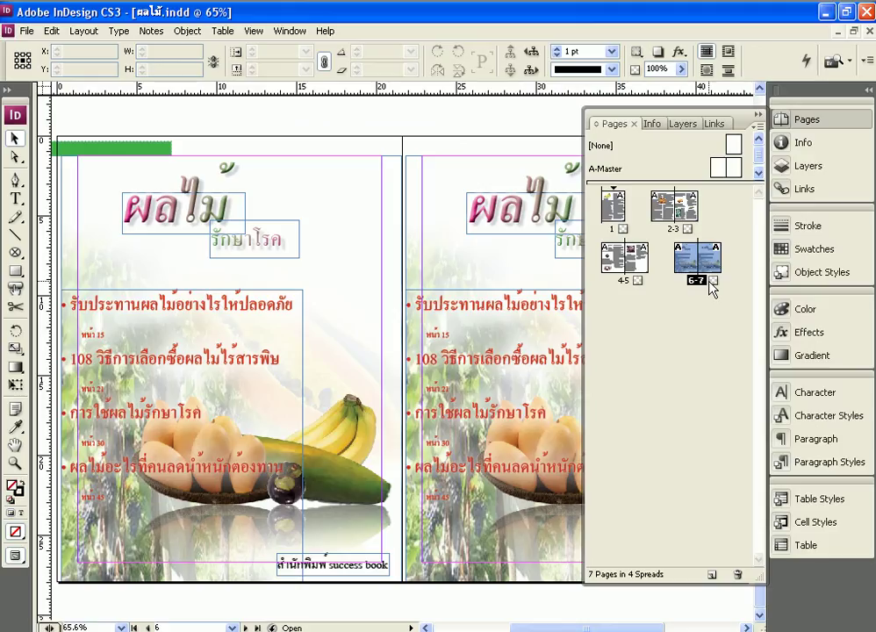